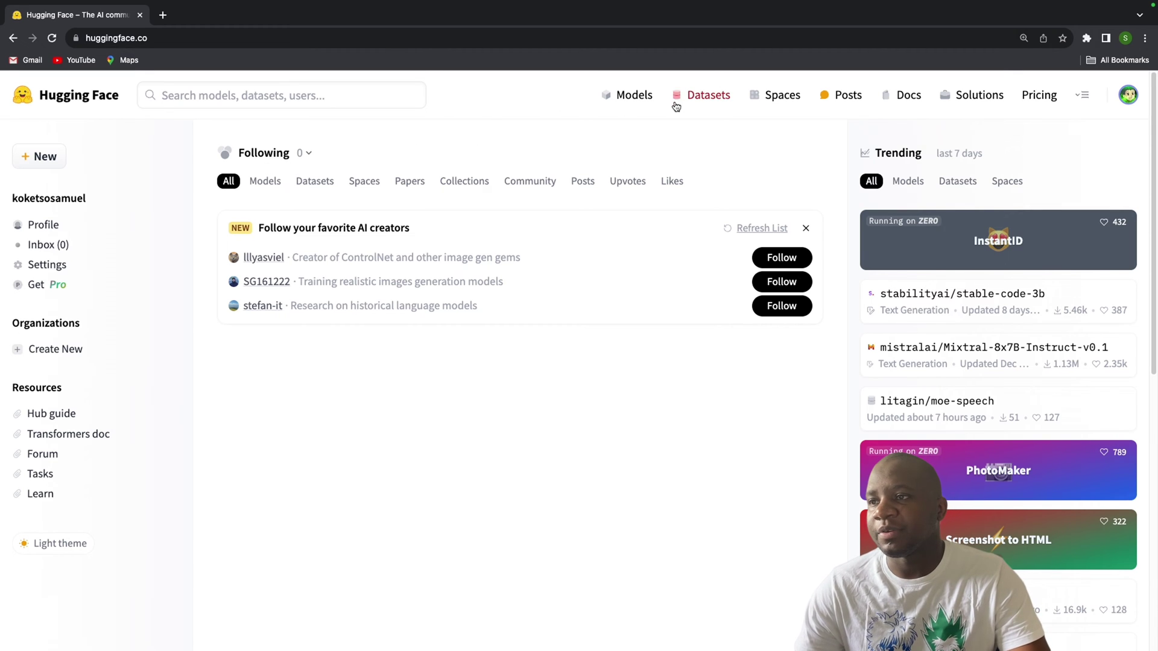
# Filter the Models hub to Text Classification (47,164 models), sorted by most downloads
pyautogui.click(634, 95)
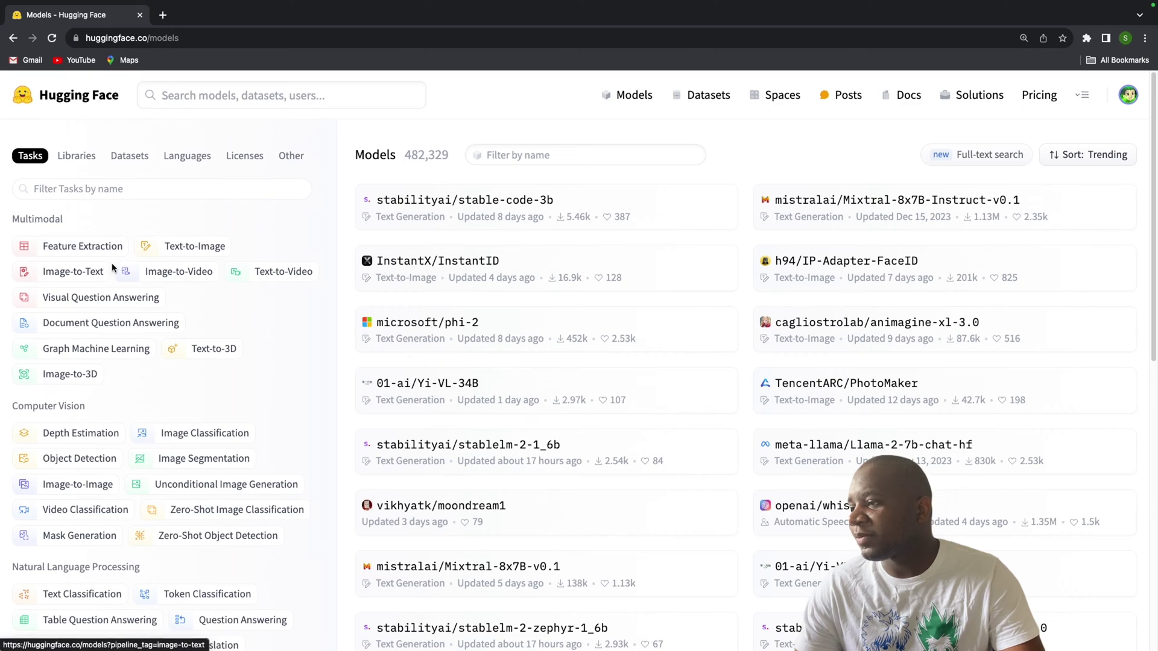
pyautogui.scroll(-2, 113, 268)
pyautogui.click(82, 407)
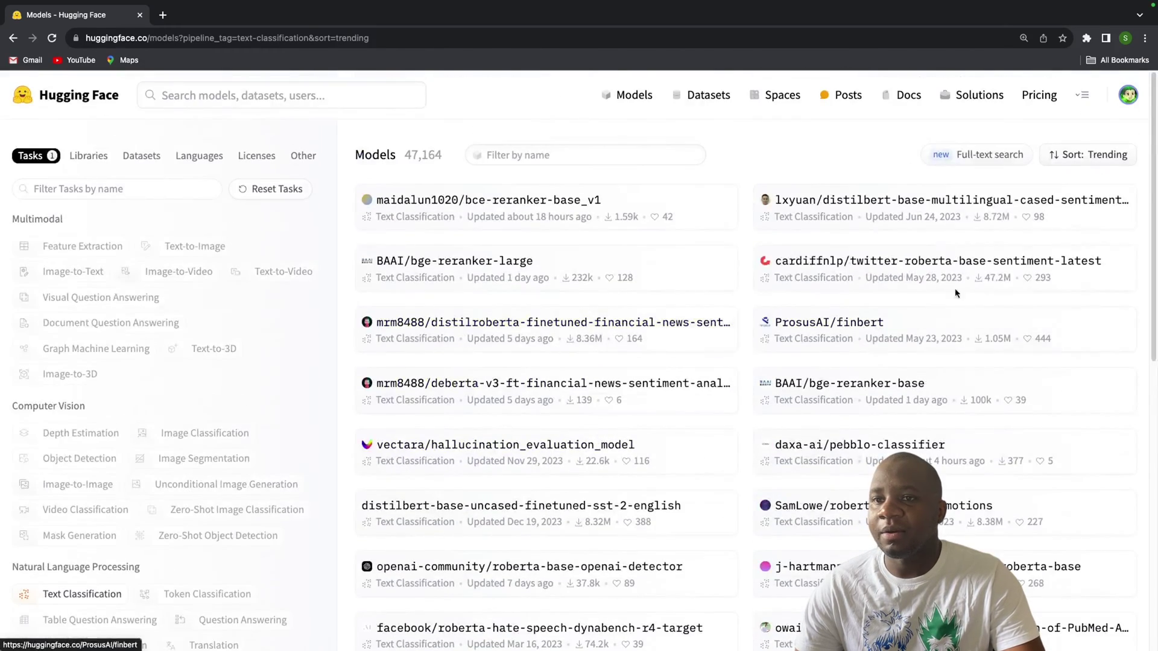
pyautogui.click(1093, 155)
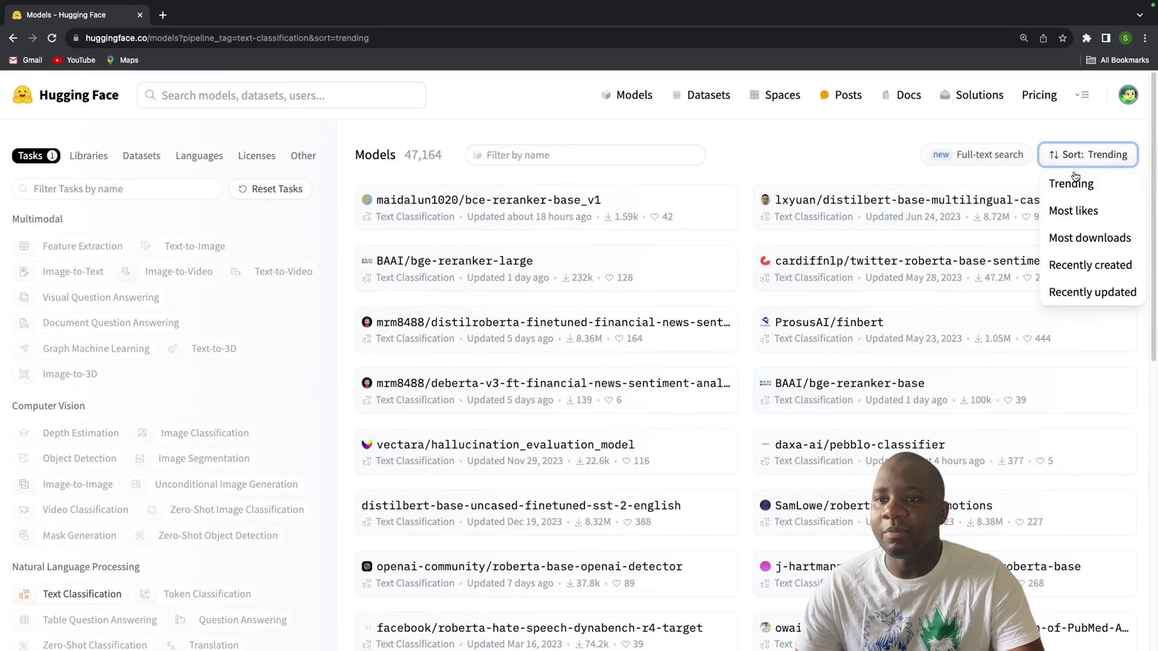
pyautogui.click(1069, 246)
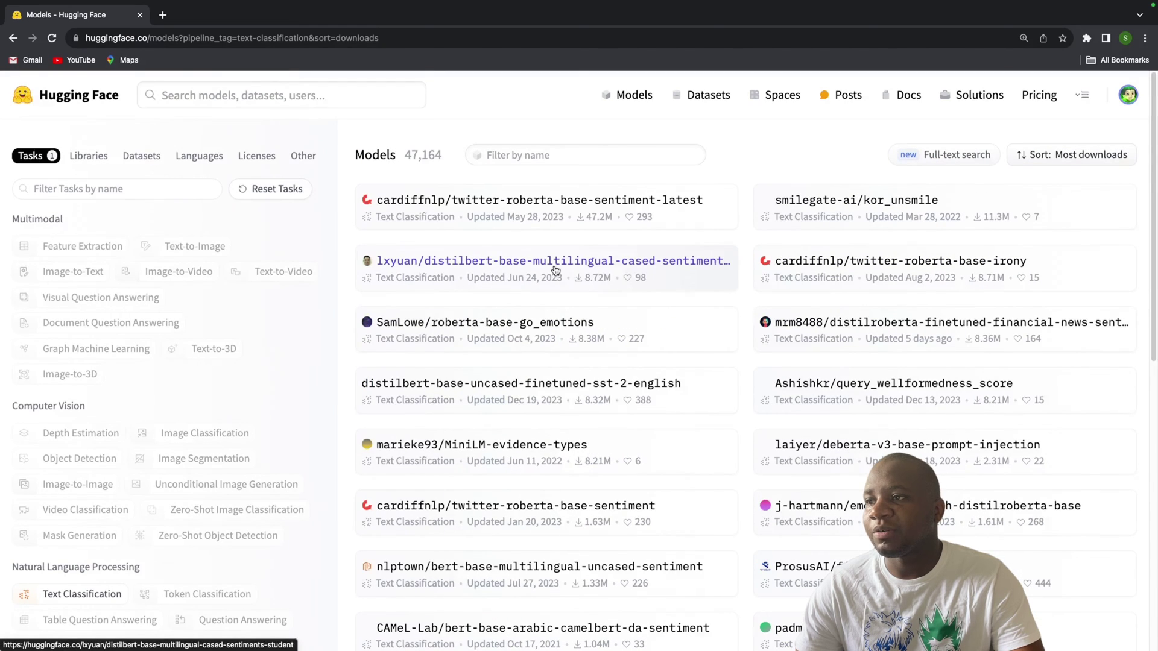
# Classify 'my youtube channel is boring' with twitter-roberta-base-sentiment-latest, yielding negative at 0.898
pyautogui.click(522, 209)
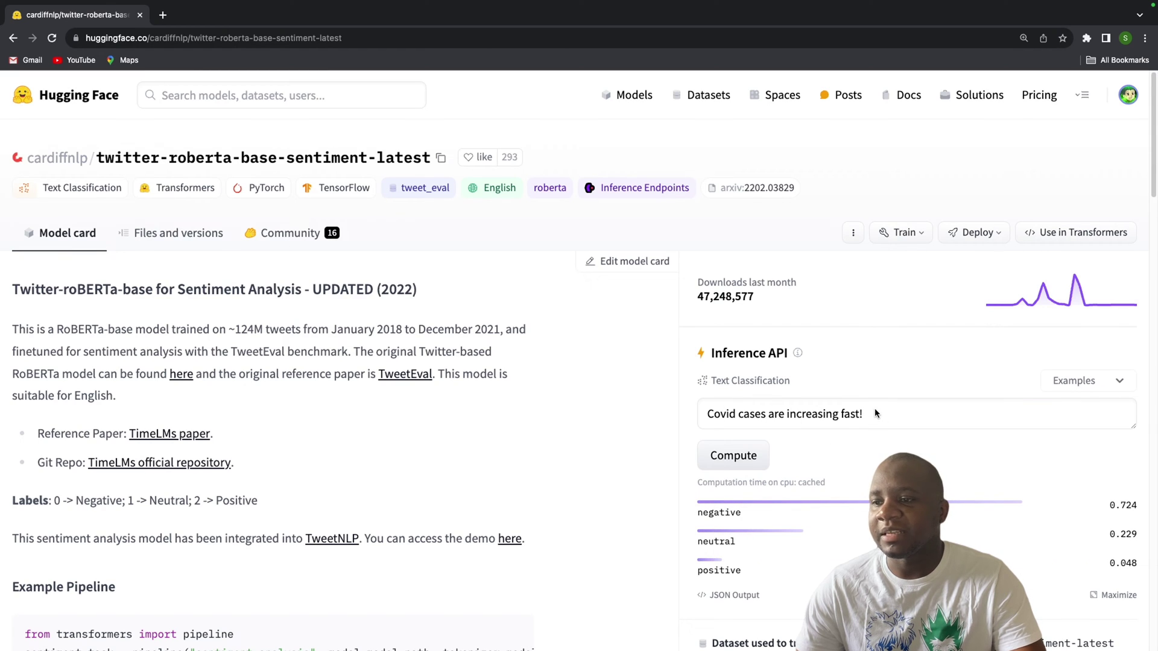
pyautogui.moveTo(876, 413); pyautogui.dragTo(670, 415)
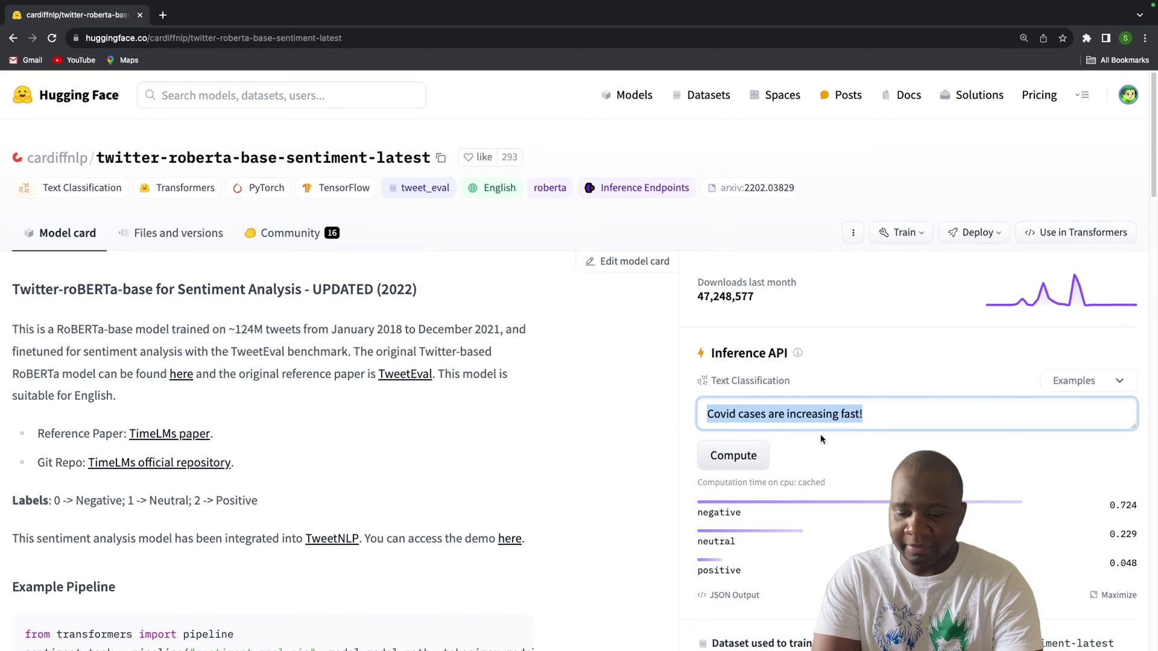
pyautogui.write('my youtube channel is boring')
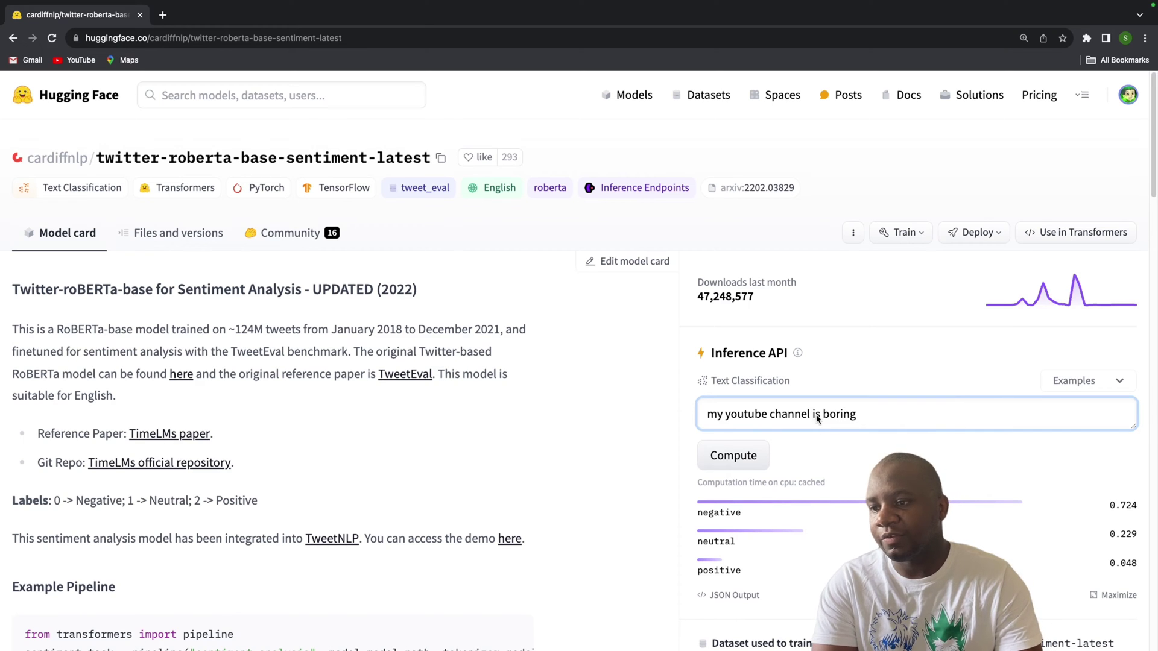
pyautogui.click(724, 462)
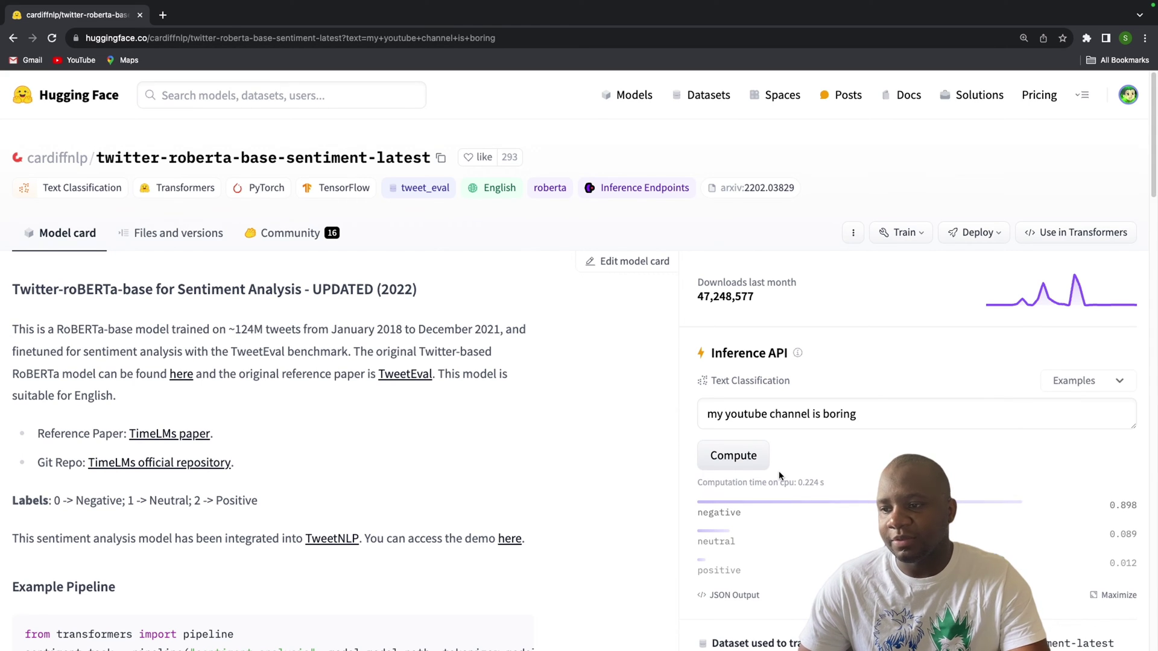
pyautogui.scroll(-3, 781, 475)
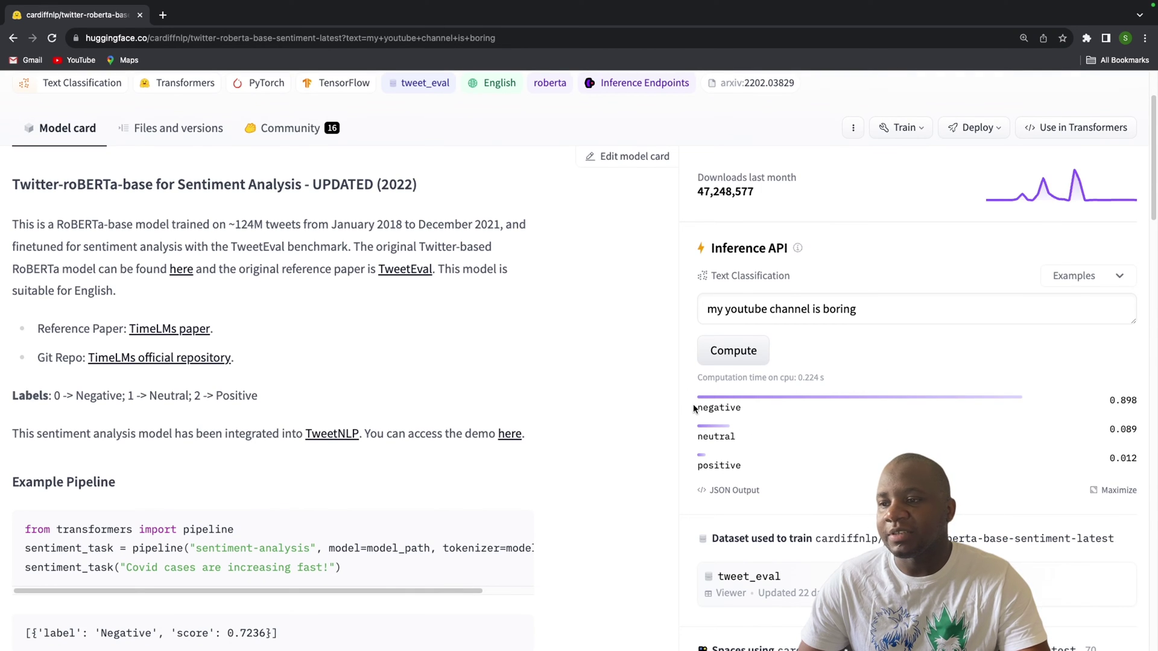
pyautogui.moveTo(695, 409); pyautogui.dragTo(790, 420)
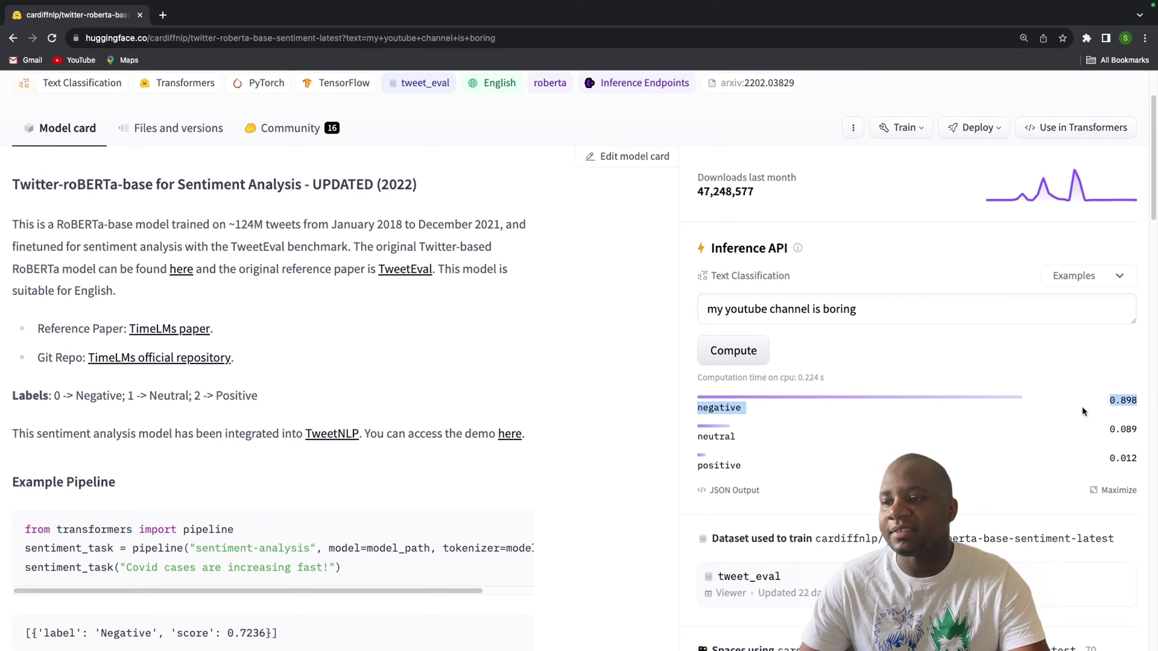
pyautogui.scroll(3, 418, 284)
pyautogui.scroll(2, 417, 284)
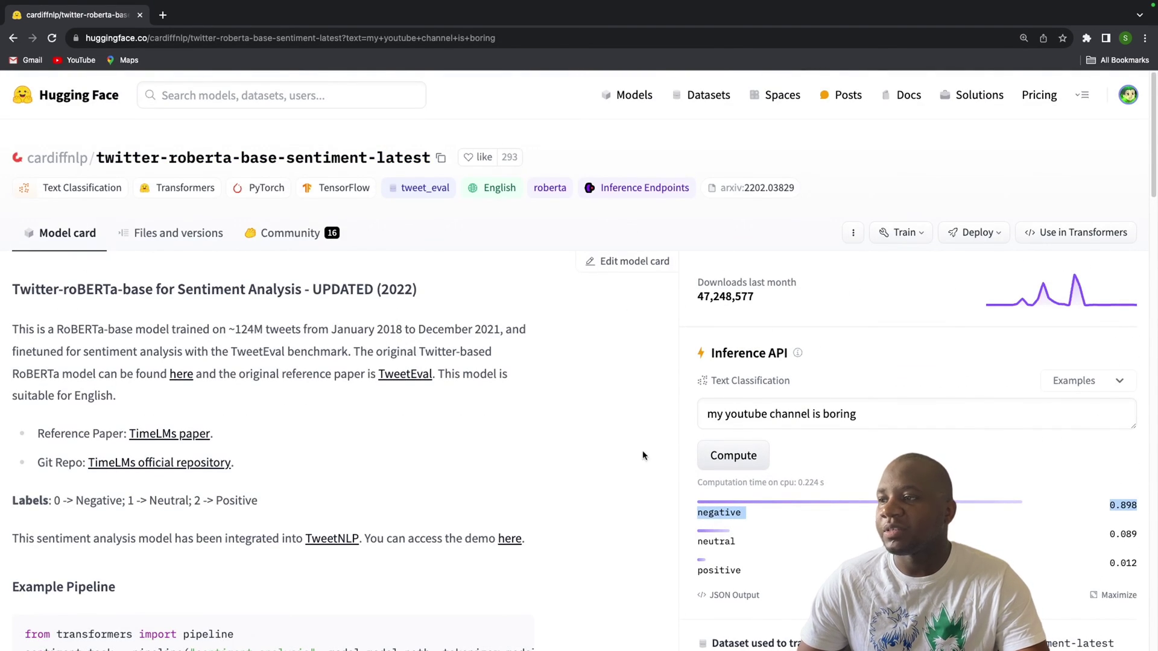
# View and close the Transformers pipeline snippet, then return to the full 482,334-model list
pyautogui.click(1084, 232)
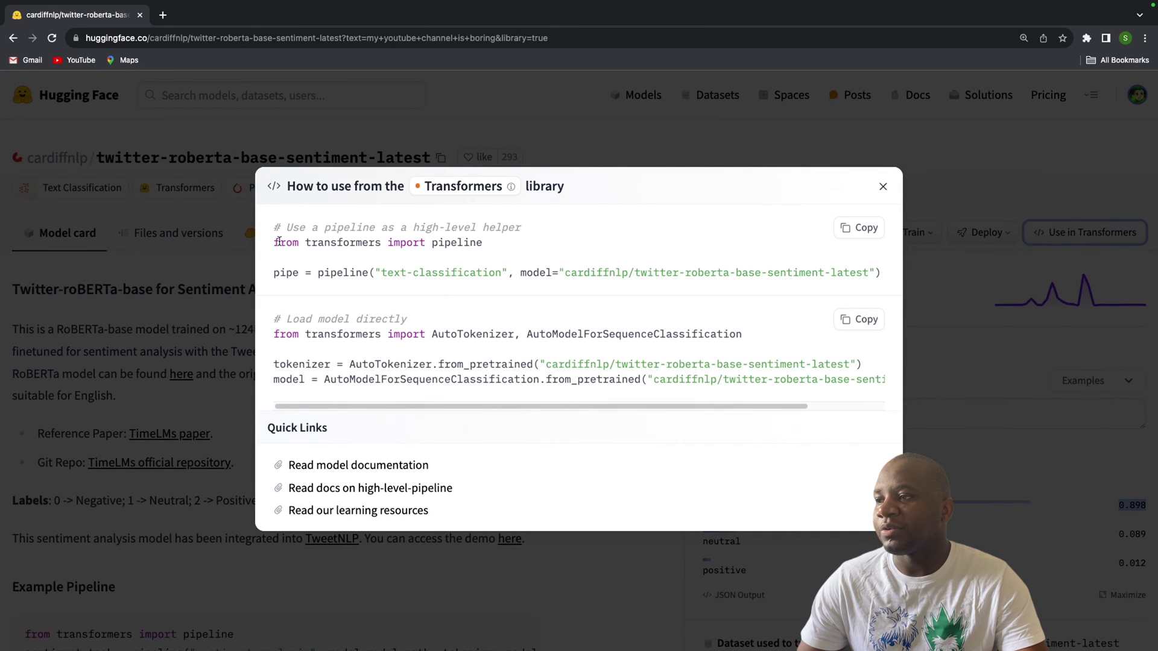
pyautogui.moveTo(272, 242); pyautogui.dragTo(882, 275)
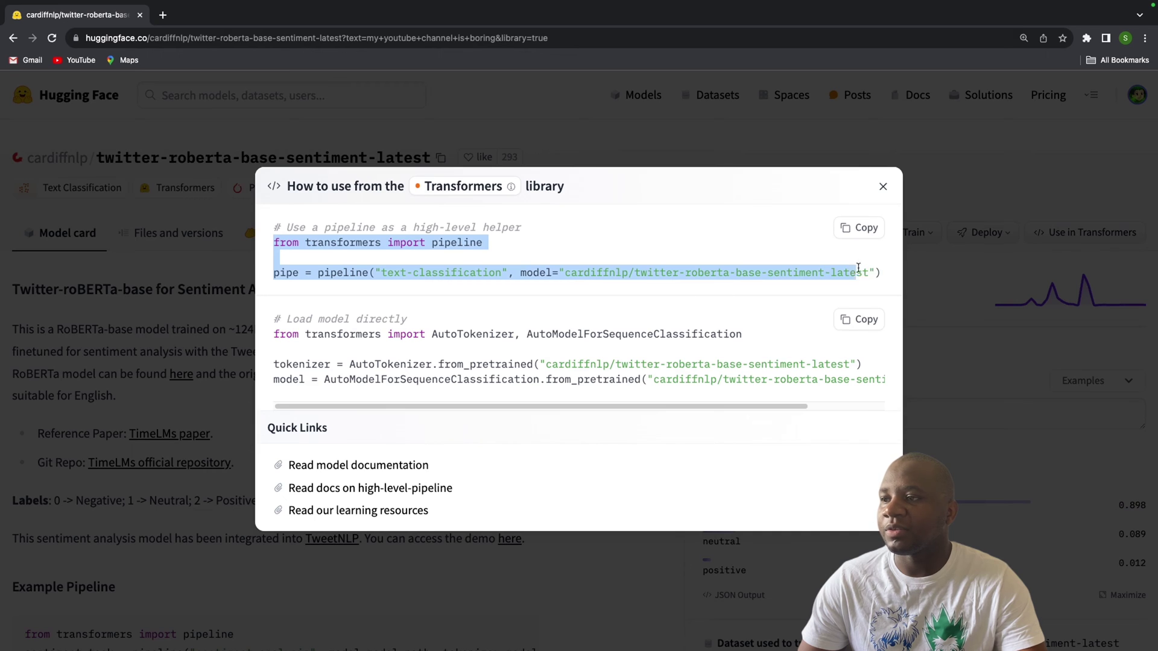
pyautogui.doubleClick(329, 243)
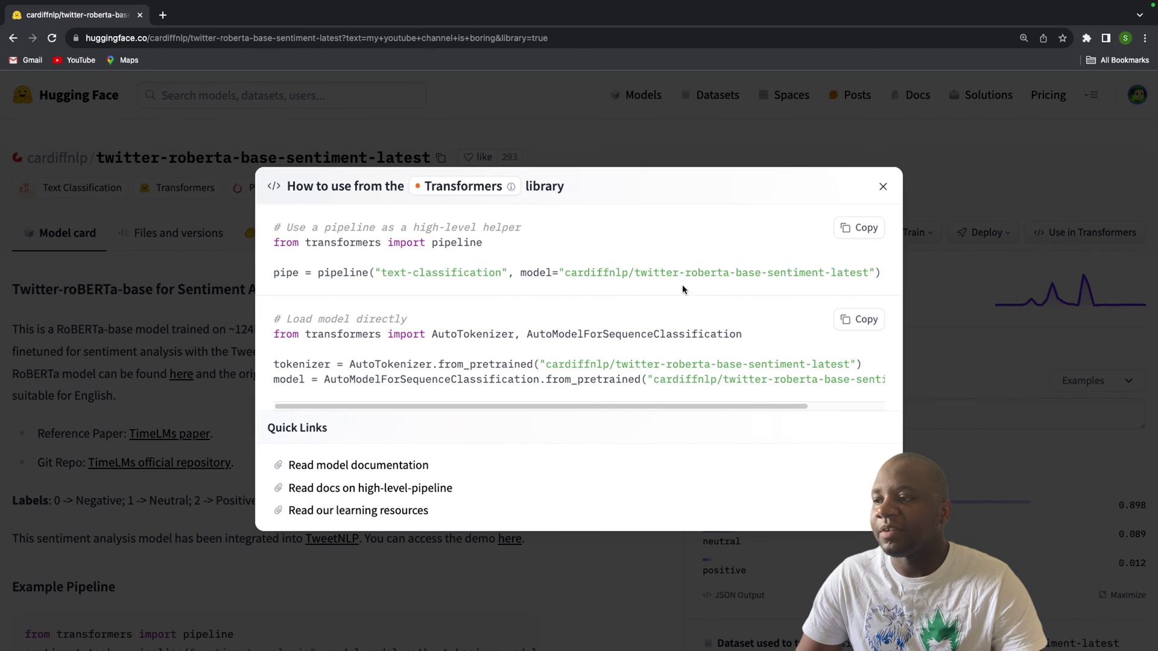
pyautogui.click(885, 188)
pyautogui.click(634, 95)
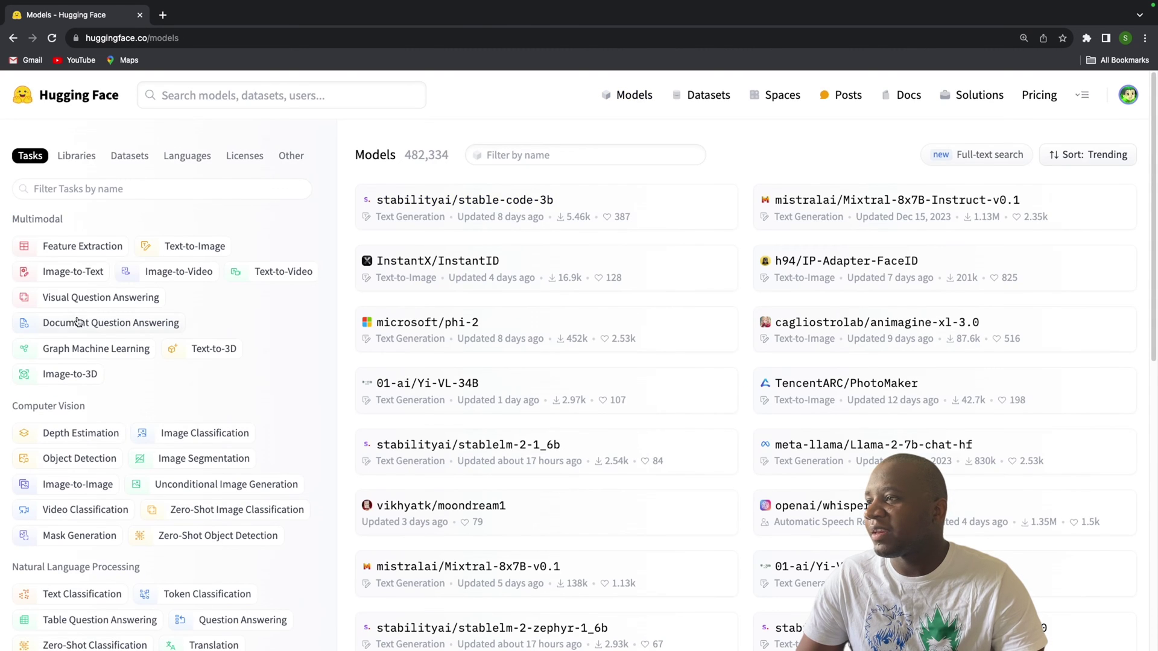
# Filter to Image-to-Video, open stable-video-diffusion-img2vid-xt, and view its Diffusers snippet
pyautogui.click(178, 272)
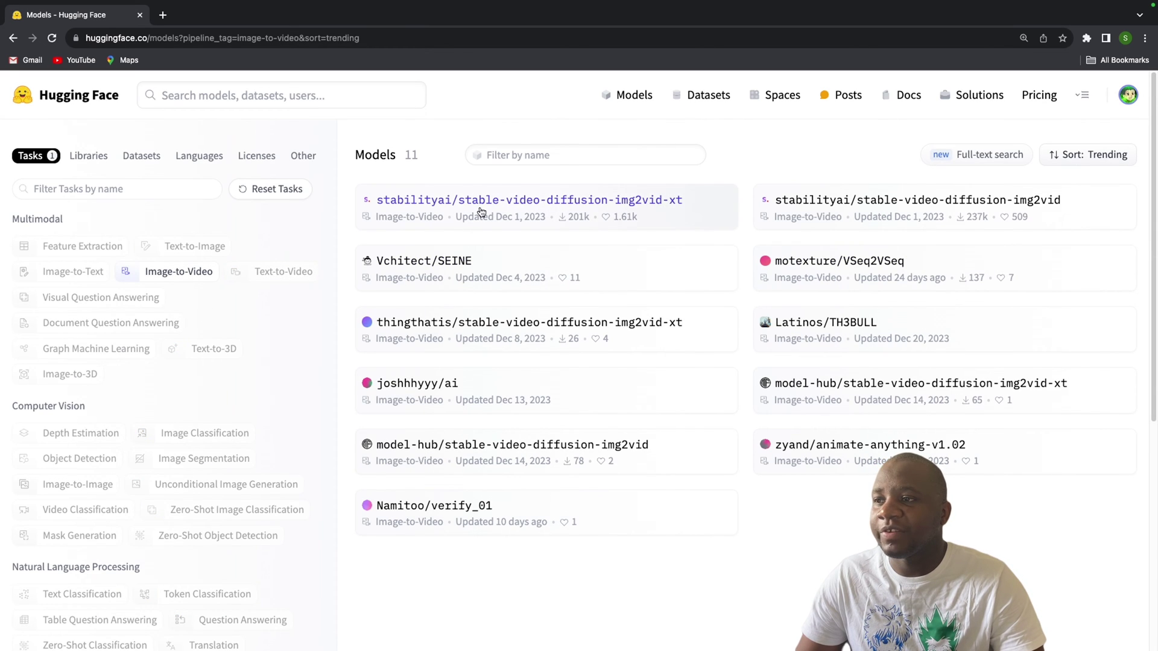
pyautogui.click(599, 207)
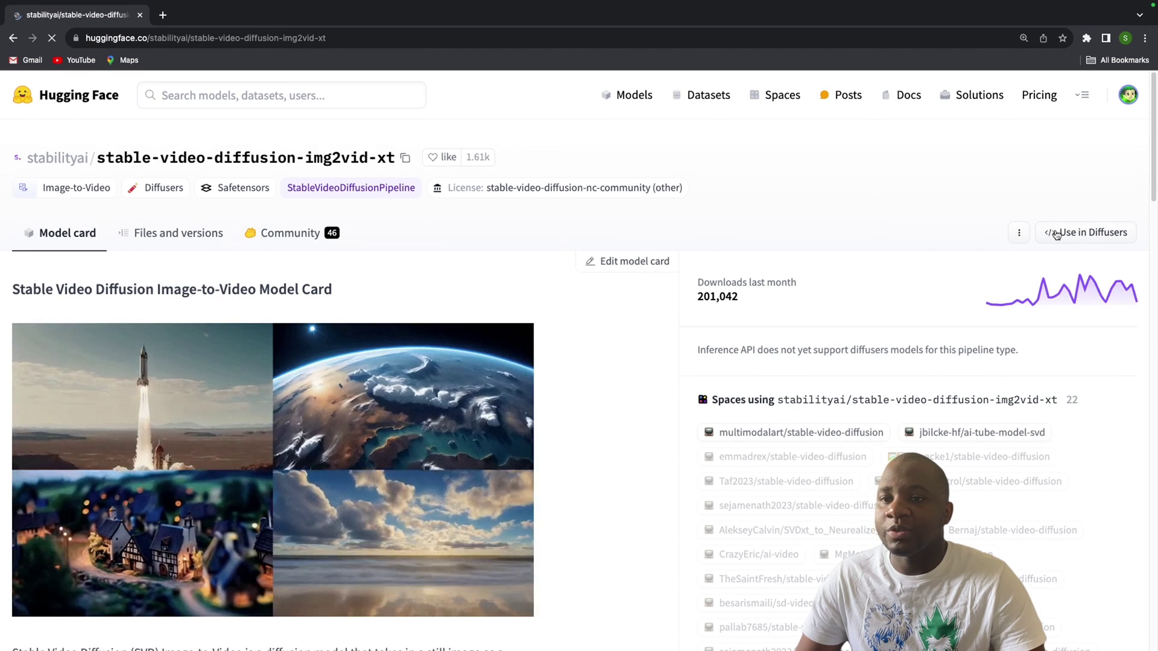
pyautogui.click(1086, 232)
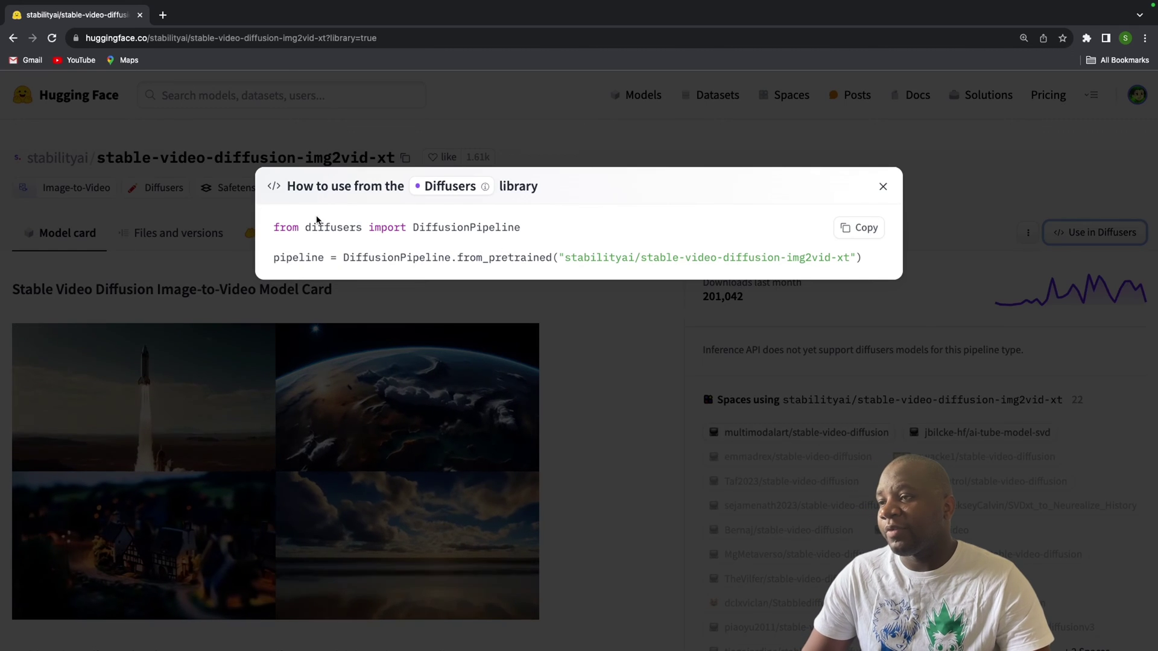
pyautogui.doubleClick(319, 227)
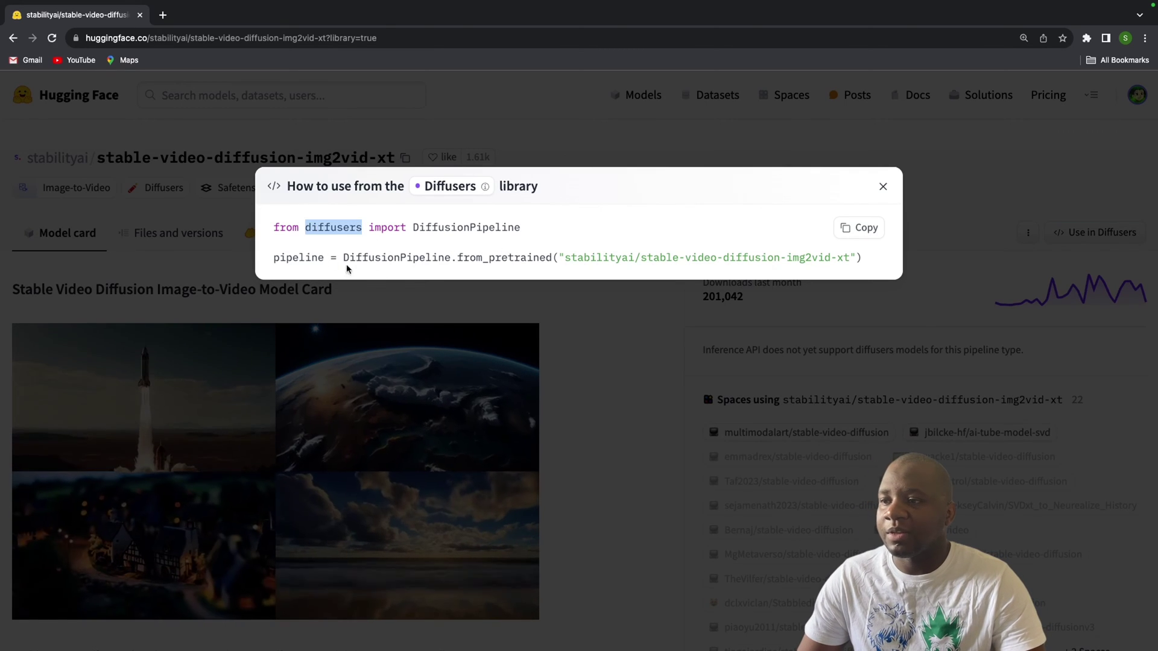
pyautogui.click(613, 356)
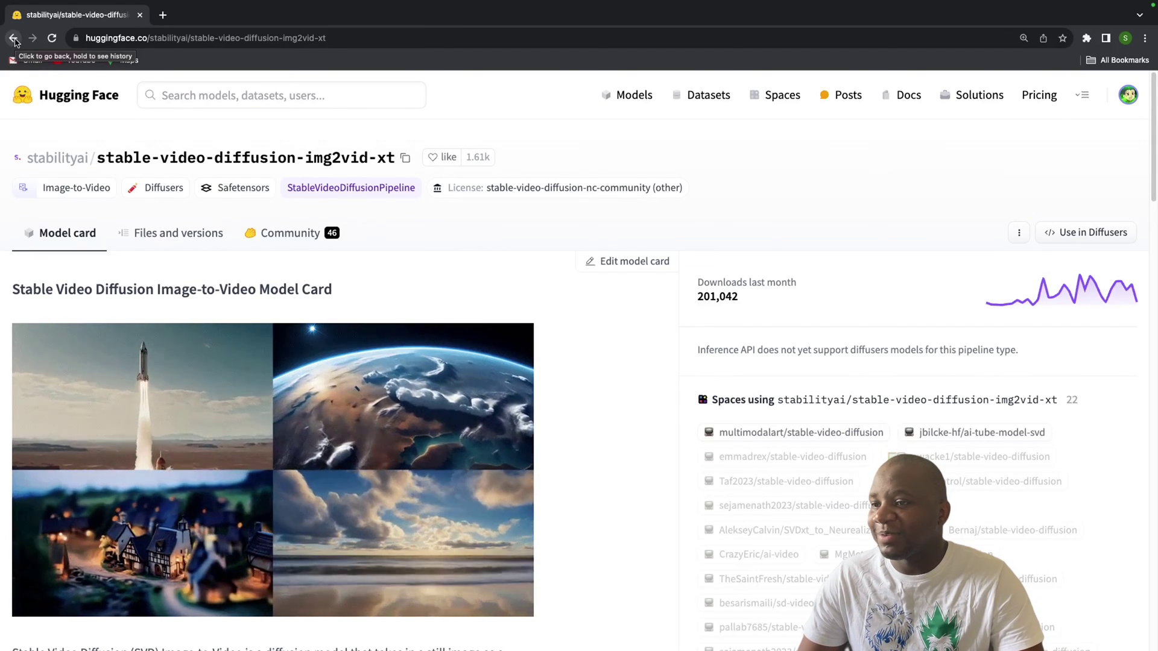
# Go back from the video diffusion page to the unfiltered 482,334-model list
pyautogui.click(14, 38)
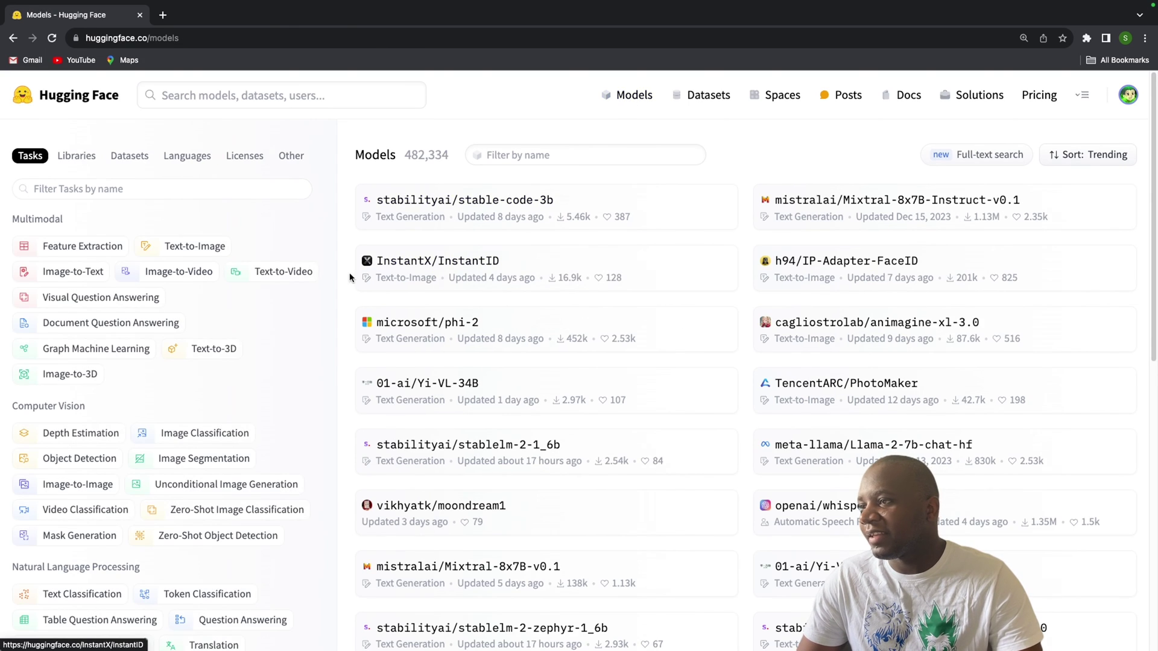
pyautogui.scroll(-2, 179, 265)
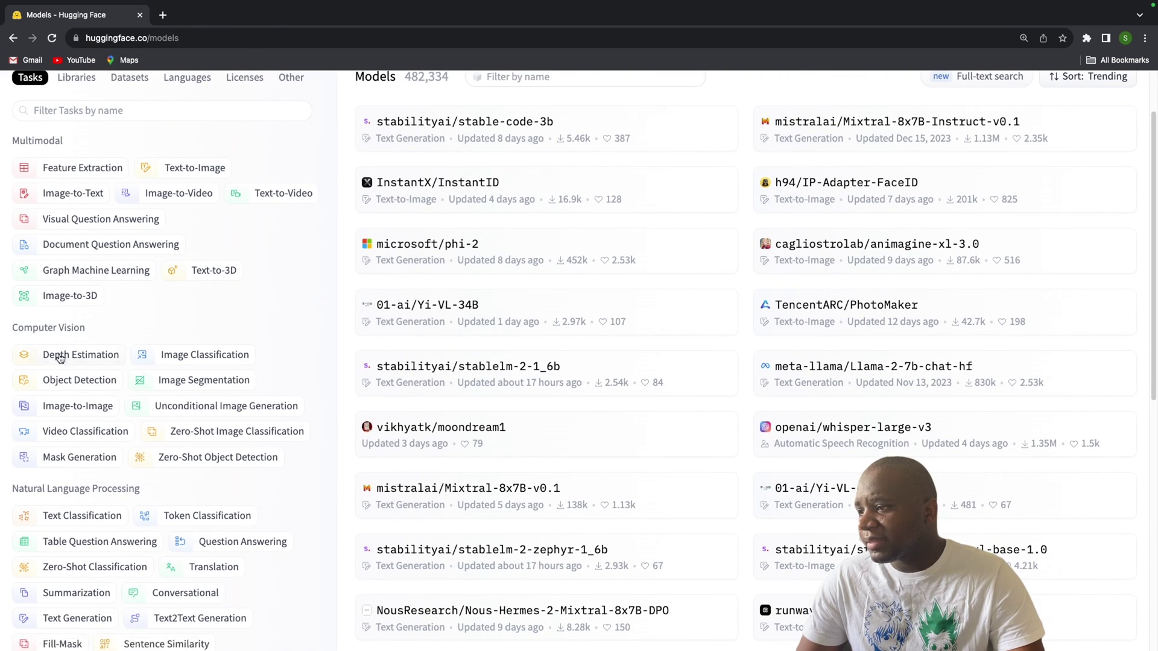
pyautogui.scroll(-1, 82, 362)
pyautogui.scroll(-1, 110, 371)
pyautogui.scroll(3, 163, 452)
pyautogui.scroll(-2, 193, 543)
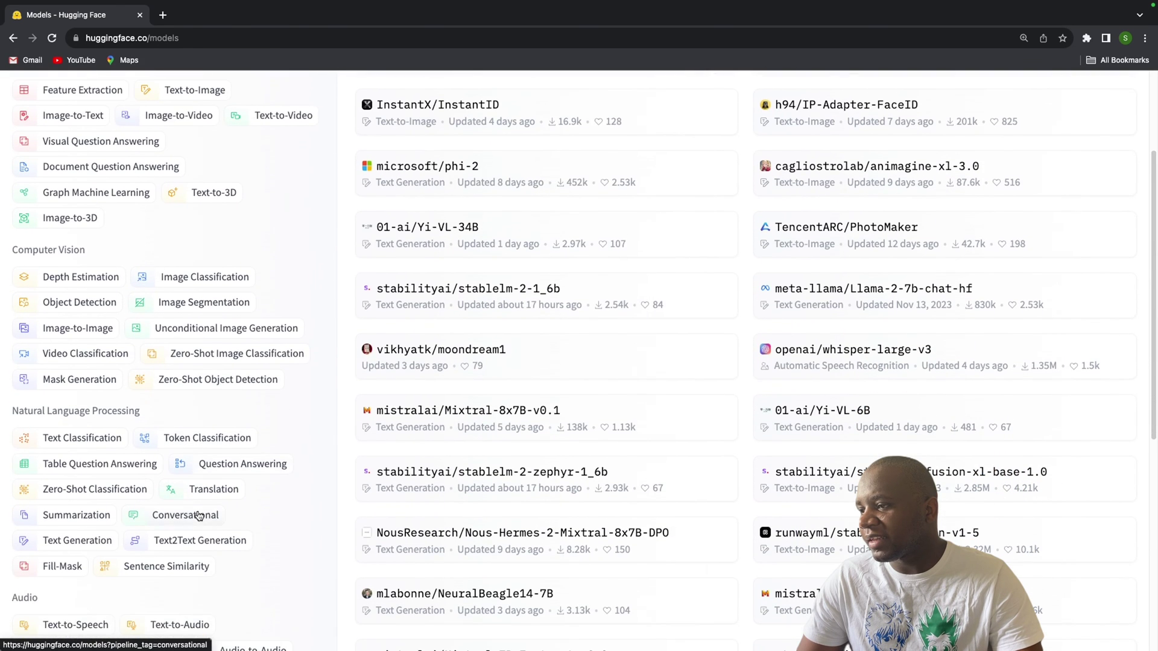
# Show Text2Text Generation models (22,872) by most downloads, topped by vennify/t5-base-grammar-correction
pyautogui.click(199, 540)
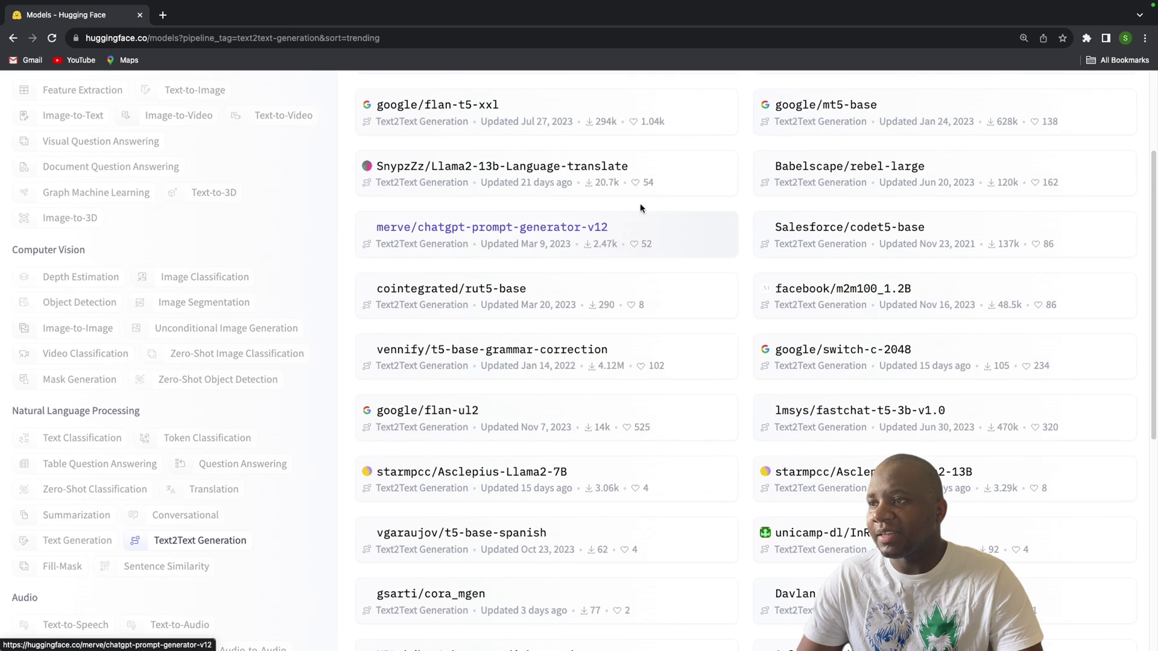
pyautogui.scroll(-1, 708, 201)
pyautogui.scroll(2, 841, 233)
pyautogui.scroll(2, 842, 233)
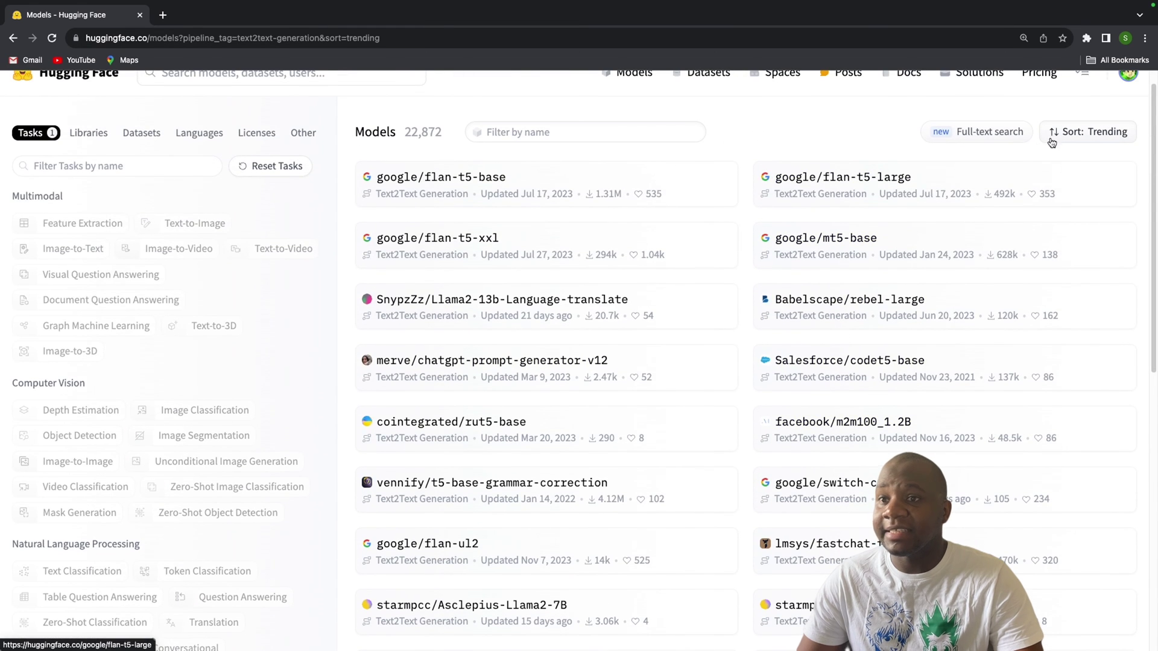
pyautogui.click(1090, 132)
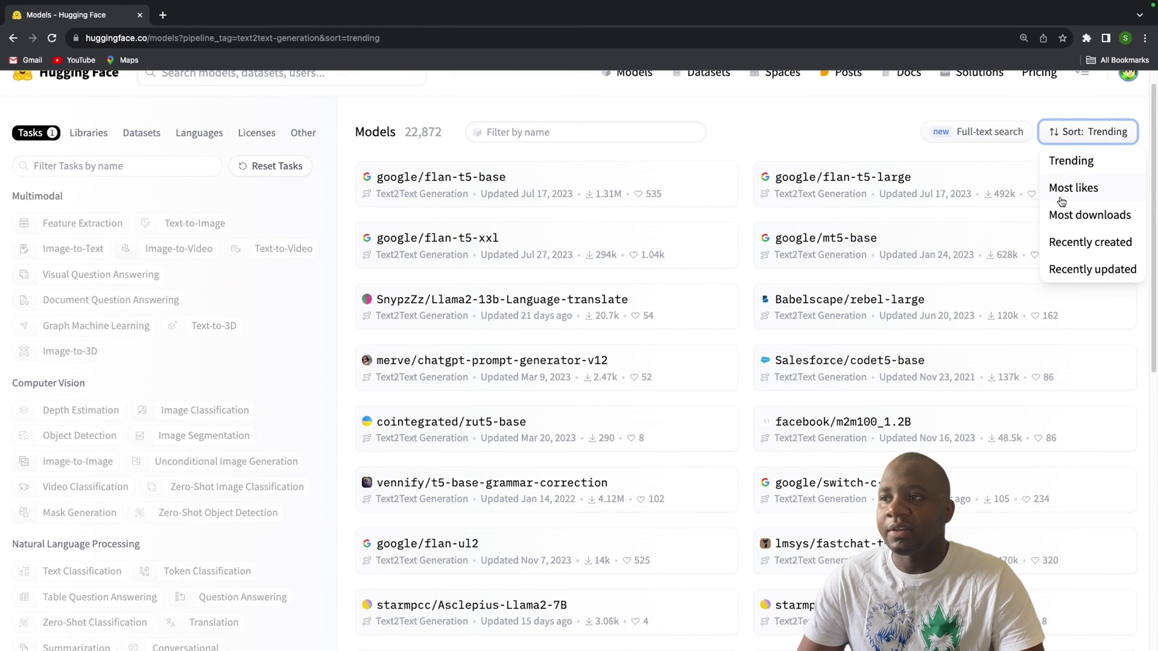
pyautogui.click(1082, 213)
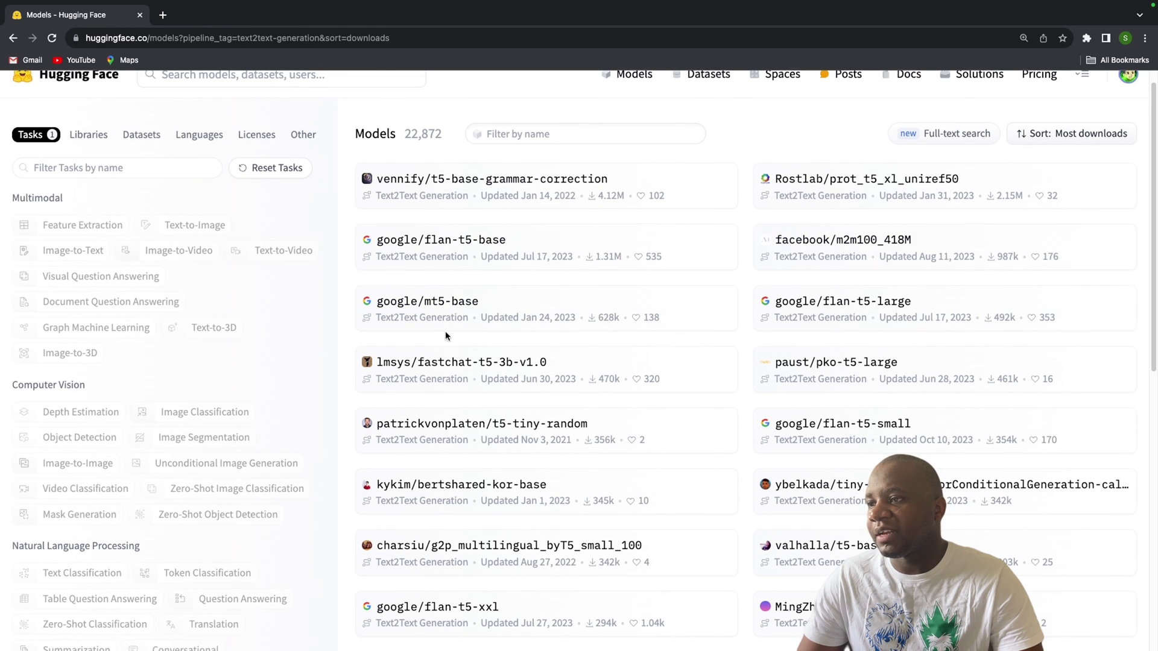
pyautogui.scroll(-1, 417, 225)
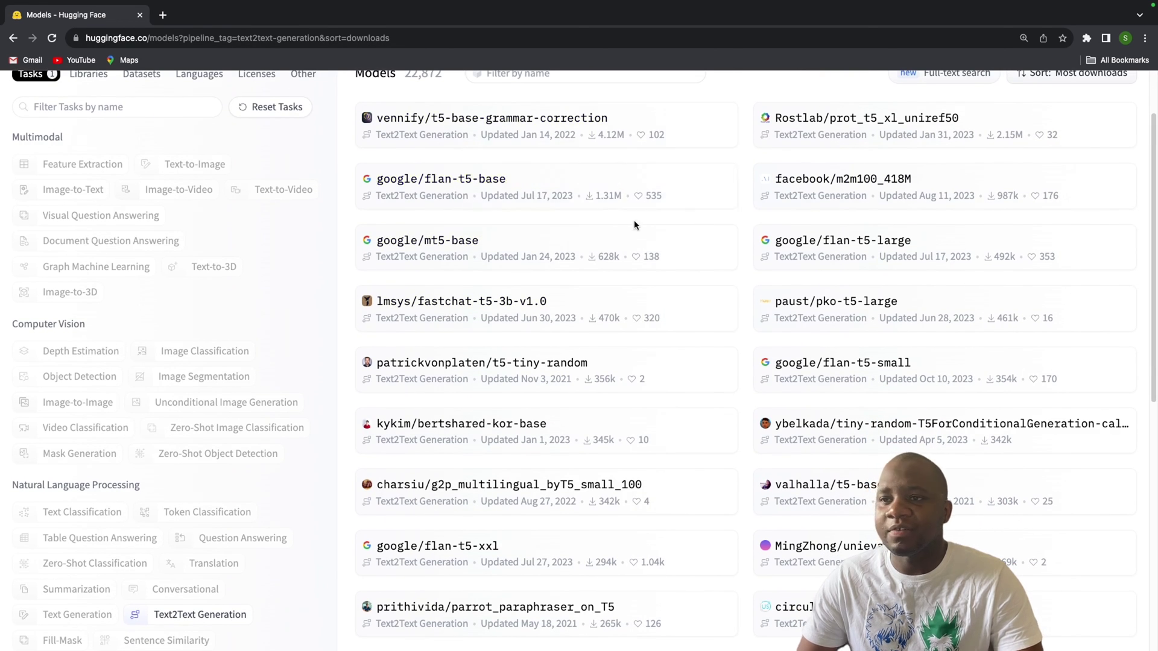